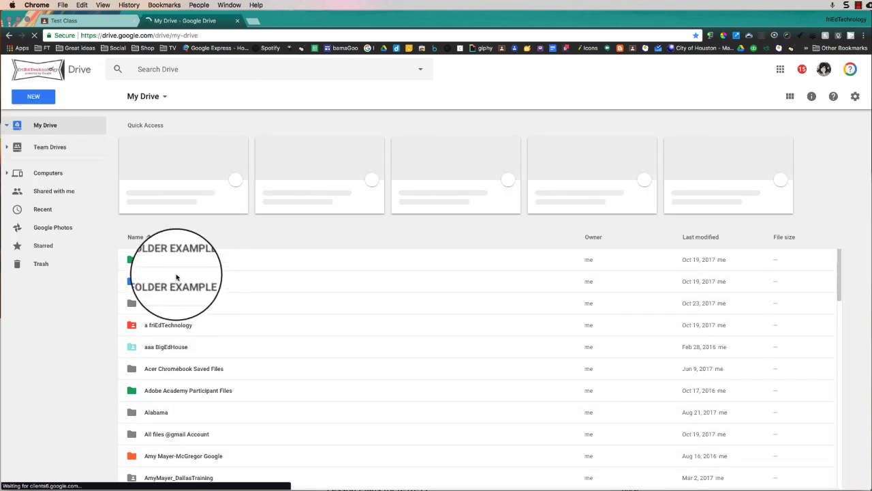
Open the 1-FOLDER EXAMPLE folder in Drive and look through the NEW menu's file options.
click(167, 261)
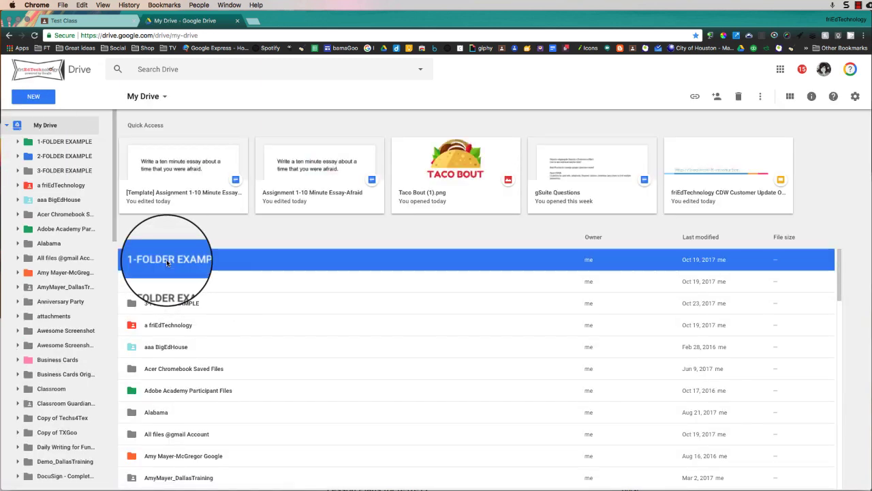
double_click(167, 261)
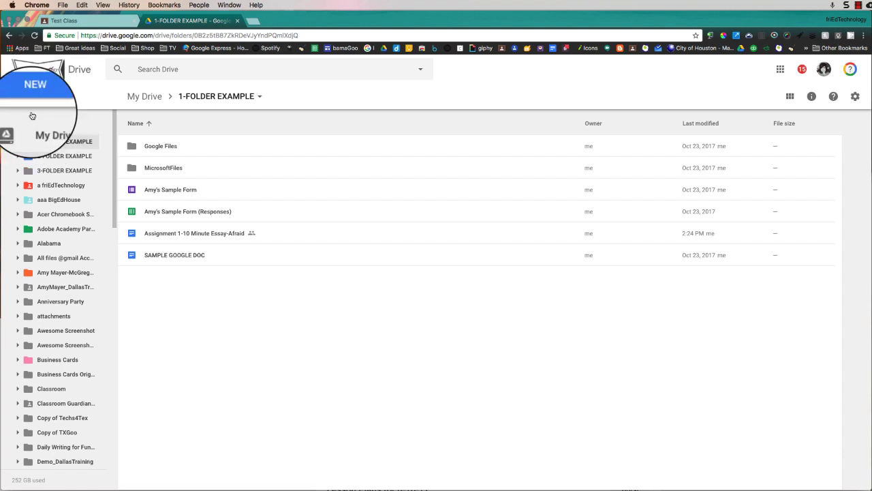
click(35, 83)
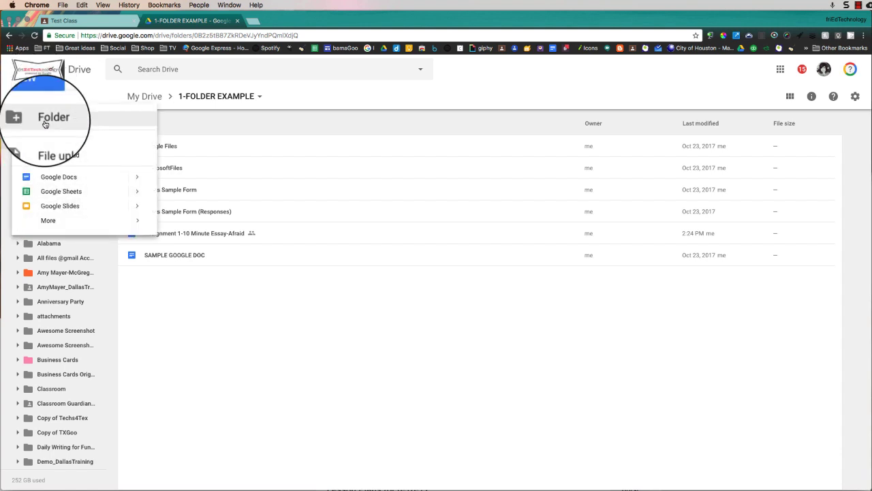
click(296, 103)
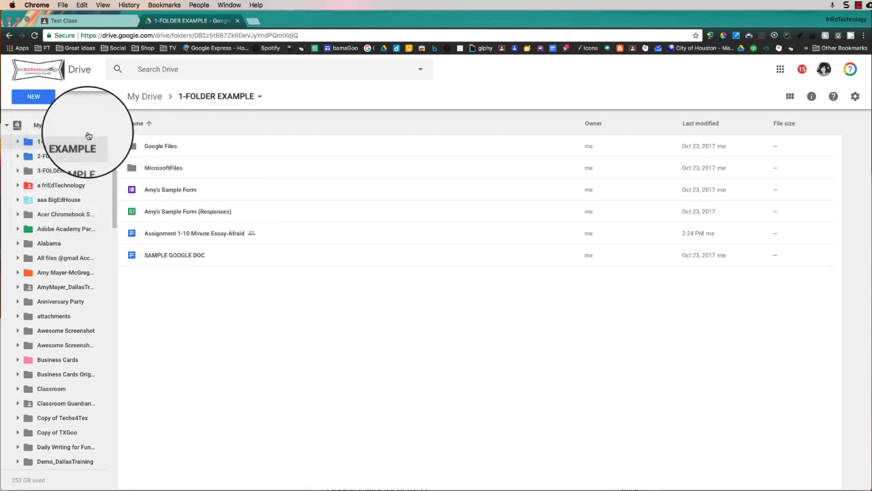
click(36, 99)
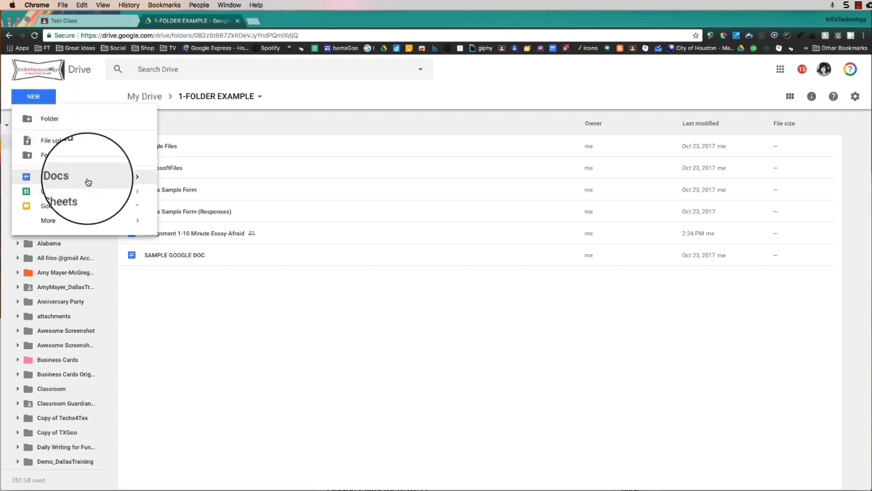
mouse_move(143, 179)
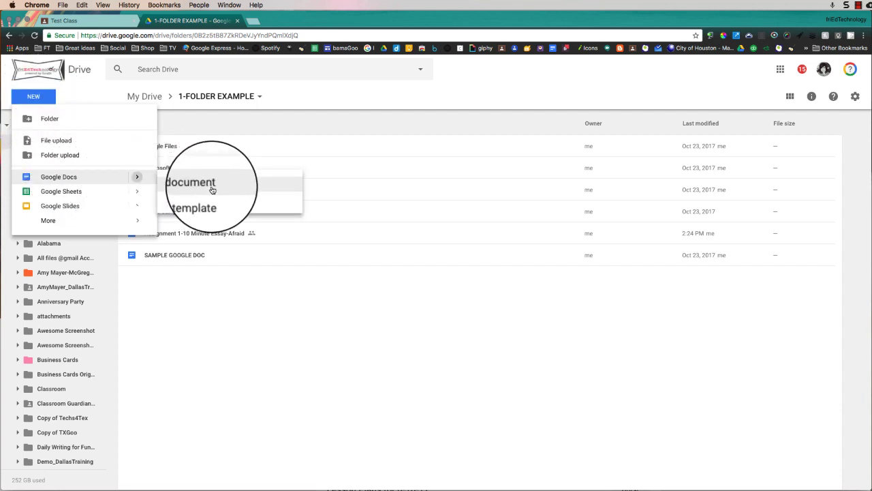
click(255, 329)
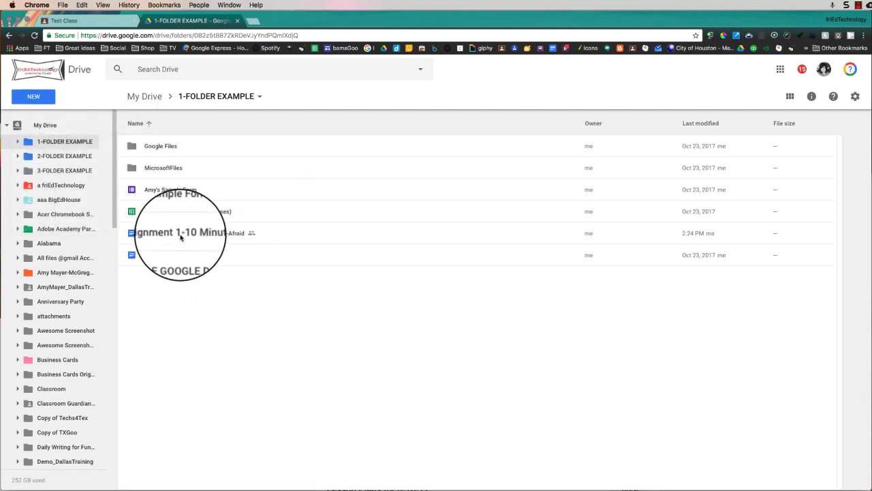
Open the Assignment 1-10 Minute Essay-Afraid document in Docs, review its title, then close it.
double_click(180, 234)
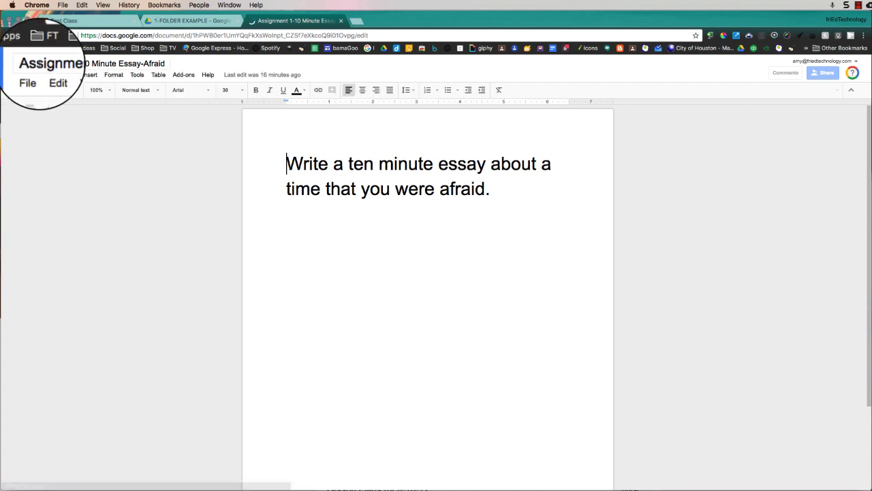
drag(27, 63, 167, 65)
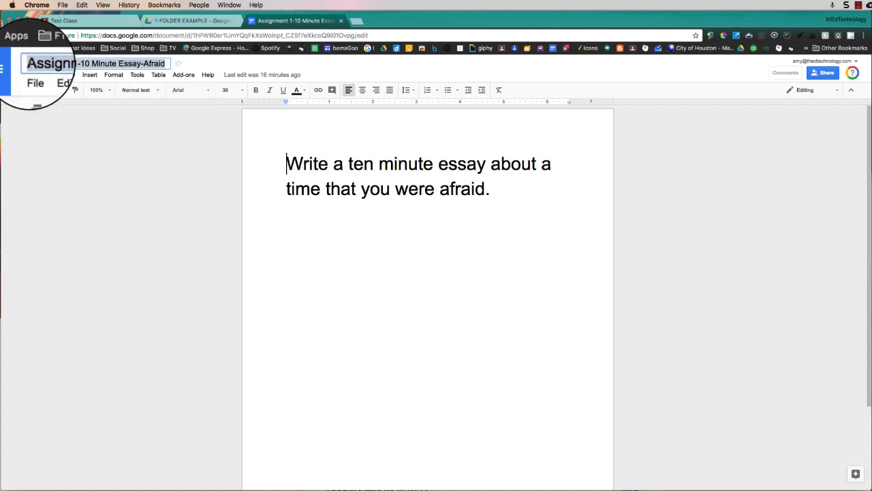
click(29, 63)
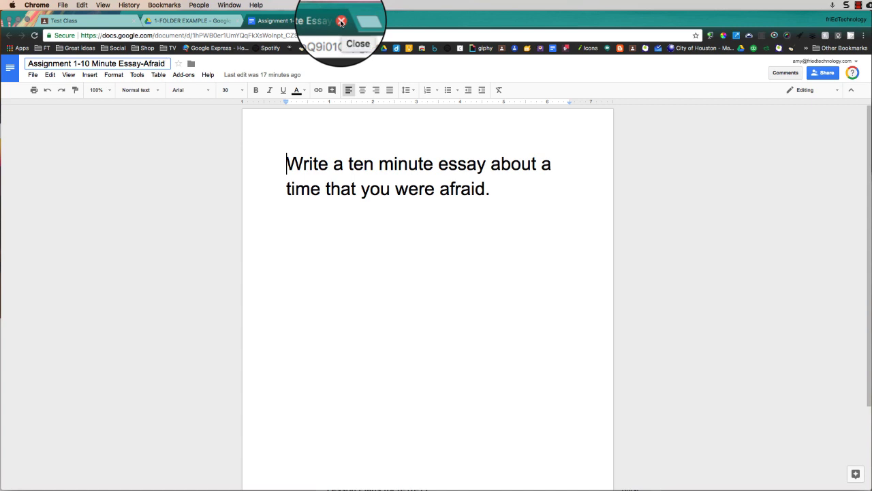
click(341, 21)
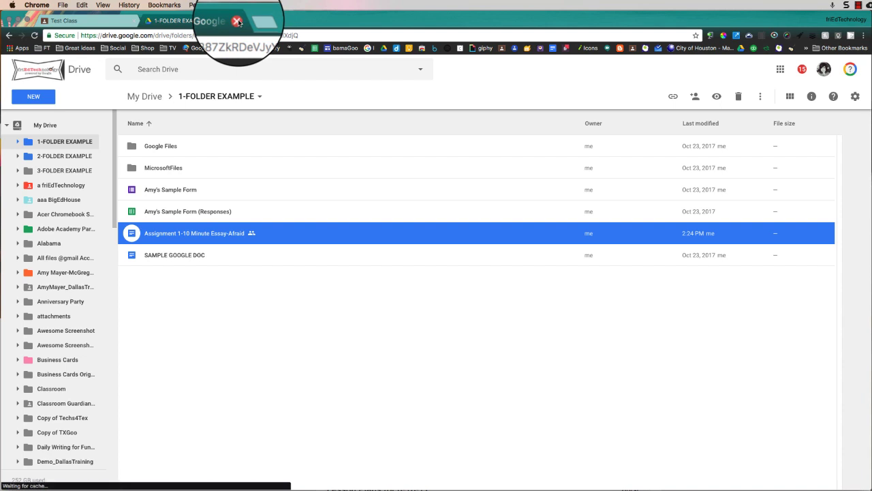
Close the Drive tab and start a new assignment for Test Class from the + menu.
click(239, 23)
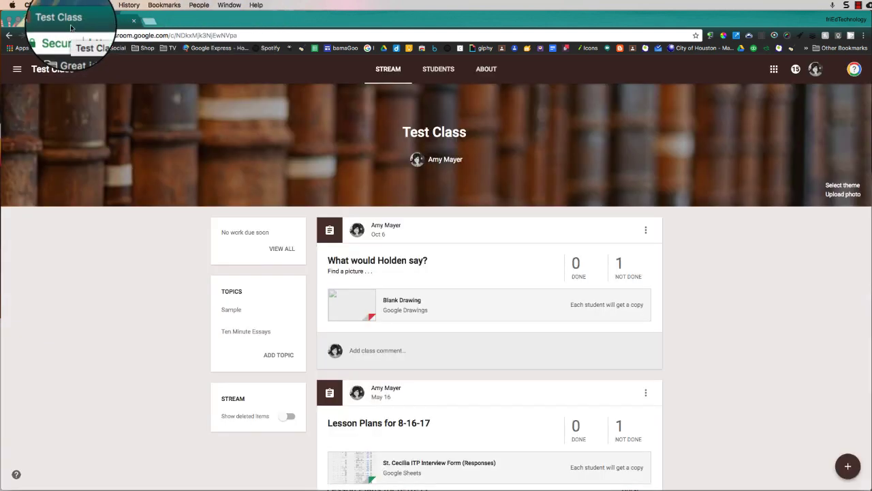
click(848, 467)
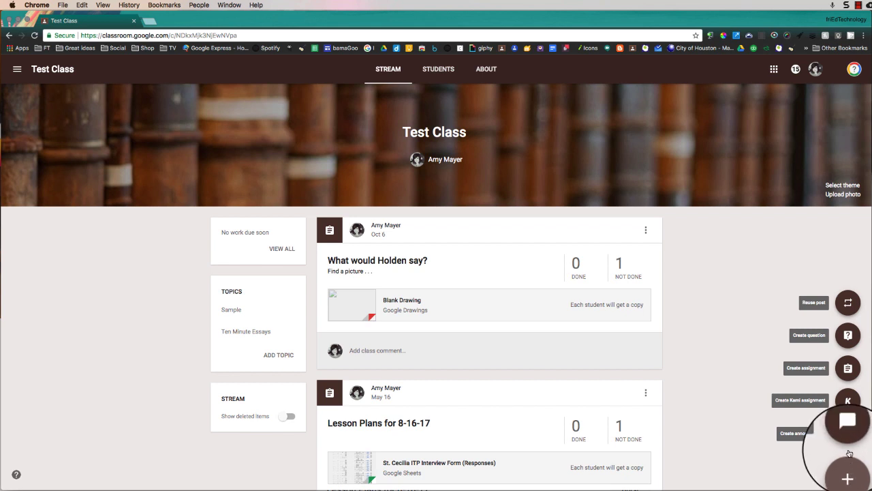
click(848, 369)
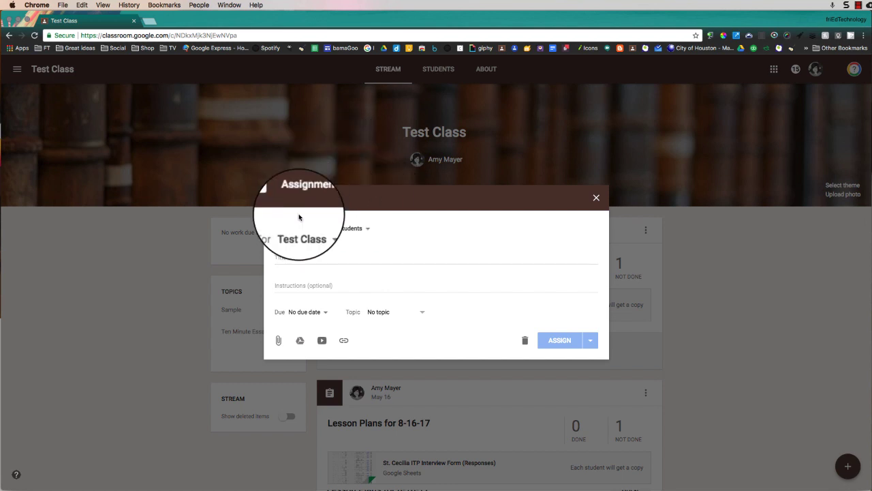
Title the assignment 'Ten Minute Essay-Afraid-10-31-17'.
click(299, 257)
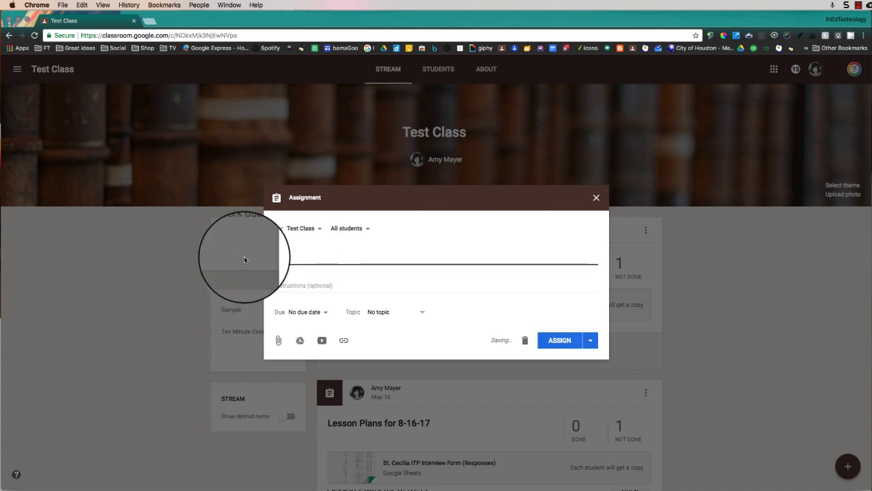
text(Ten Minute Essay-Afraid-10-31-17)
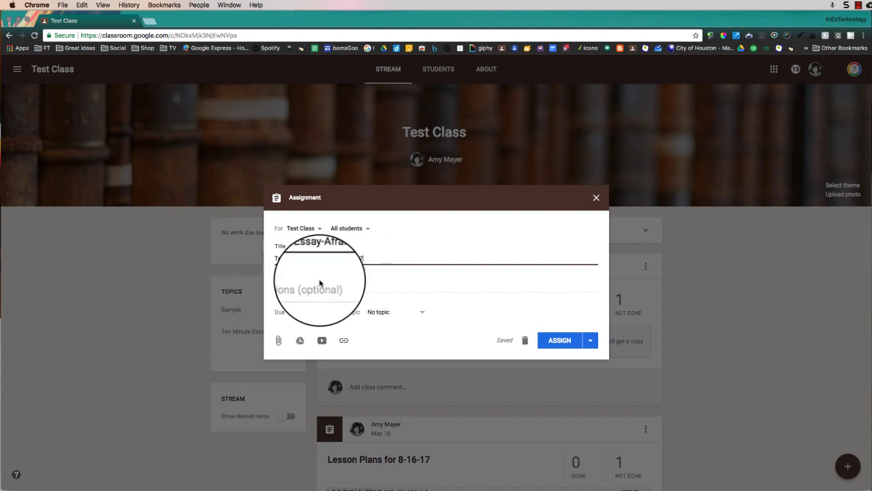
click(284, 286)
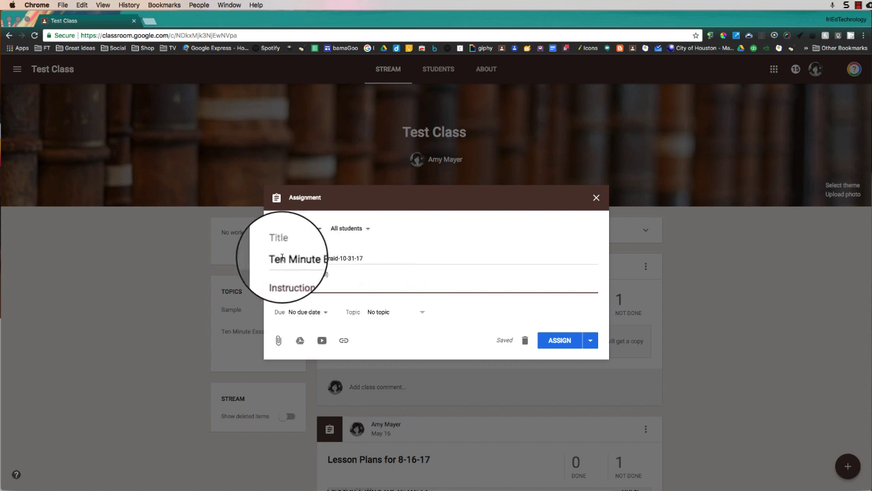
drag(278, 258, 379, 257)
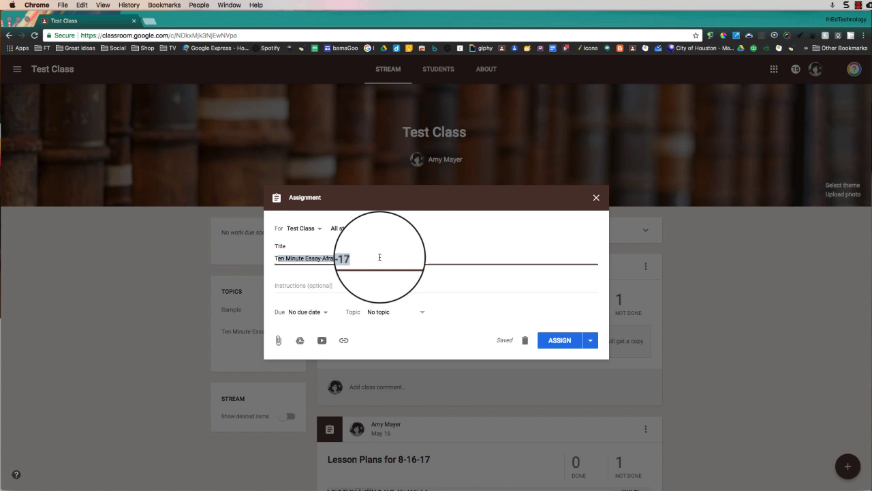
click(309, 289)
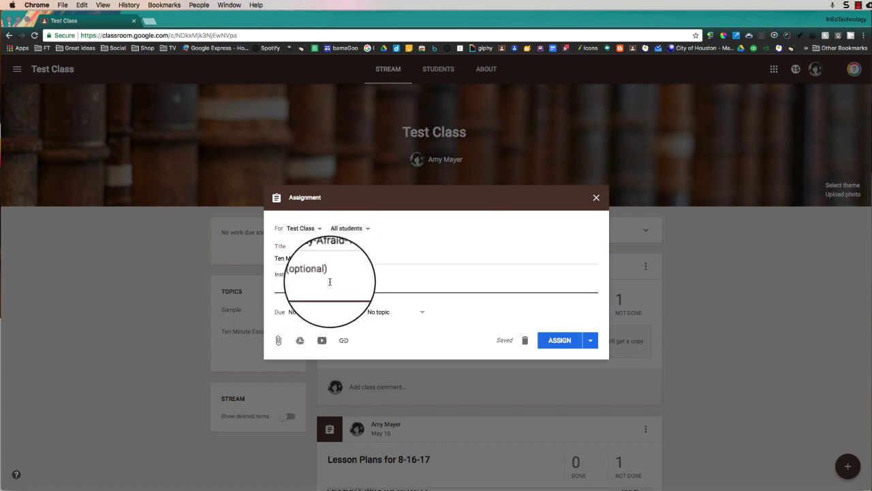
Confirm the assignment goes only to Test Class, All students.
click(319, 229)
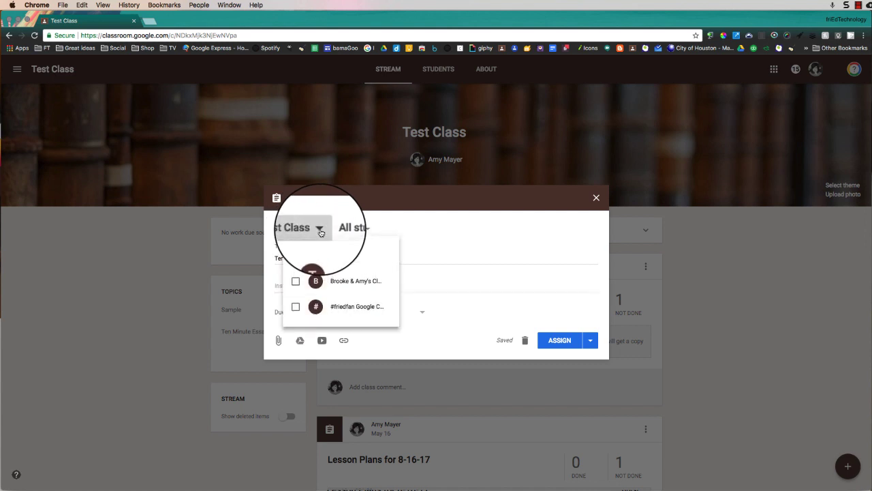
click(297, 288)
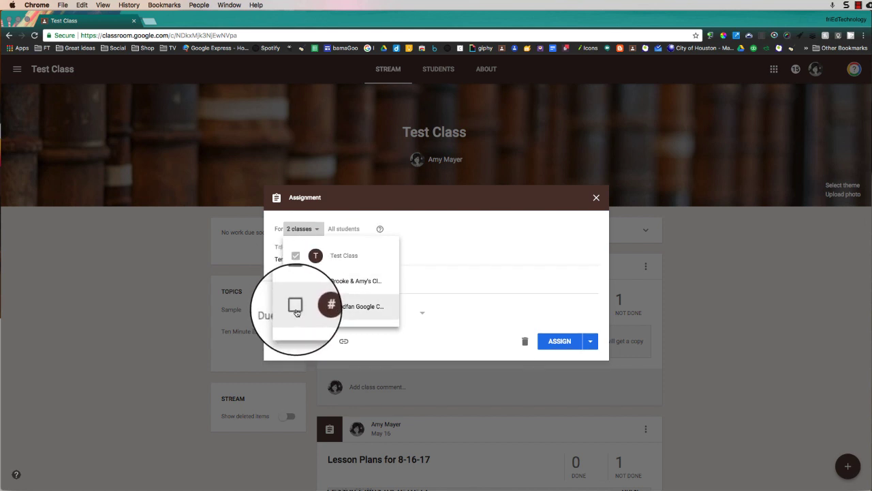
click(296, 281)
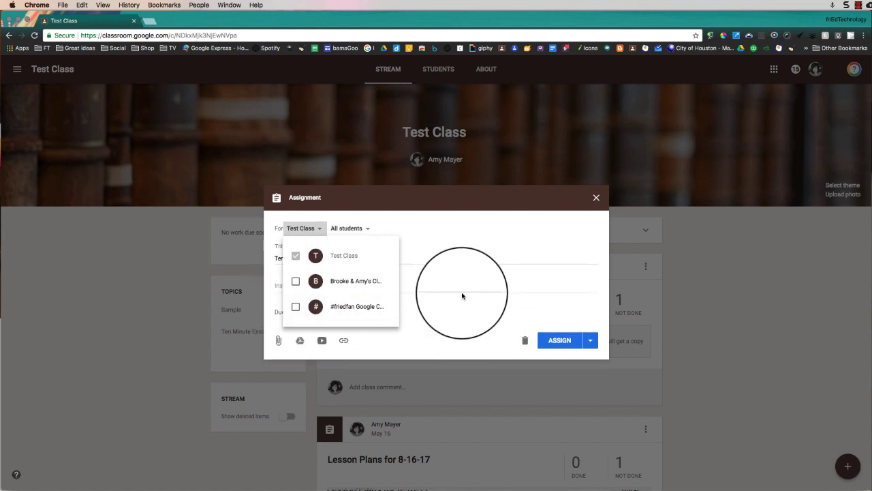
click(423, 238)
click(368, 230)
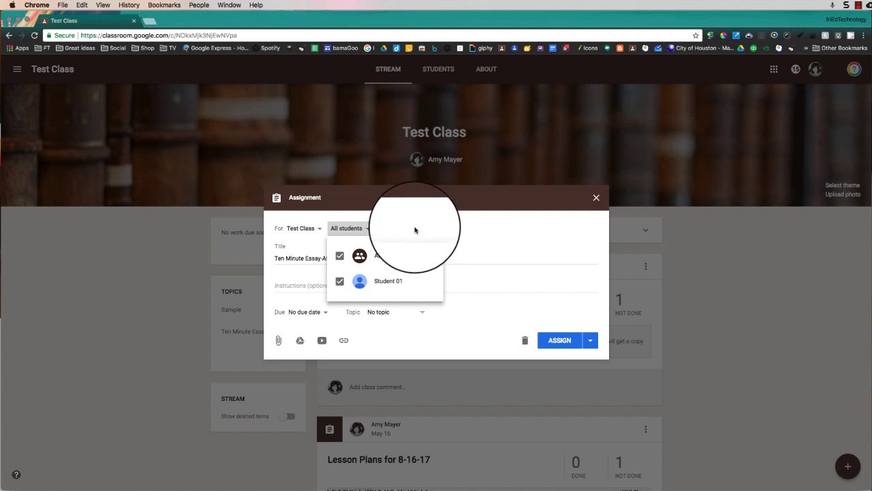
click(444, 227)
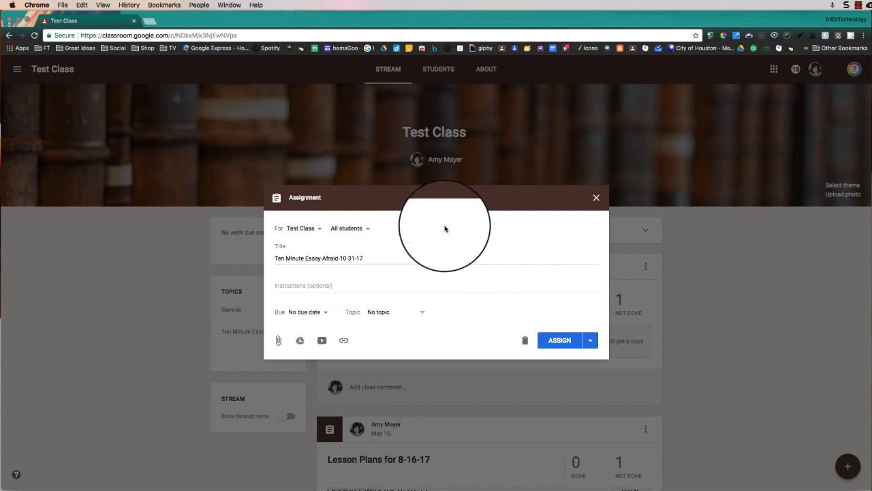
Set the assignment's due date to Oct 31, 2017.
click(326, 313)
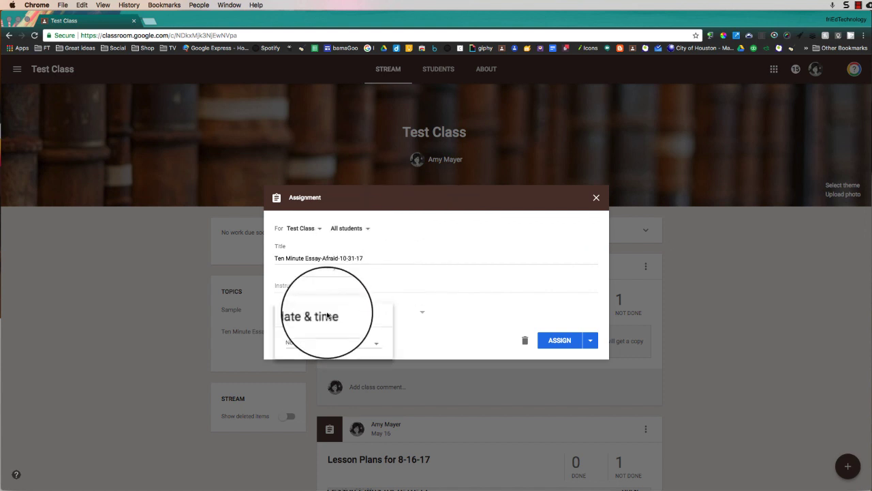
click(355, 344)
click(296, 361)
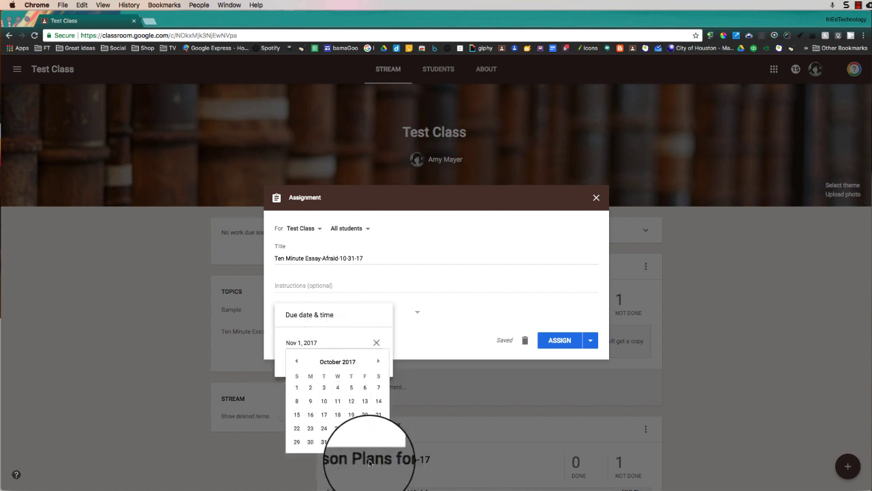
click(324, 442)
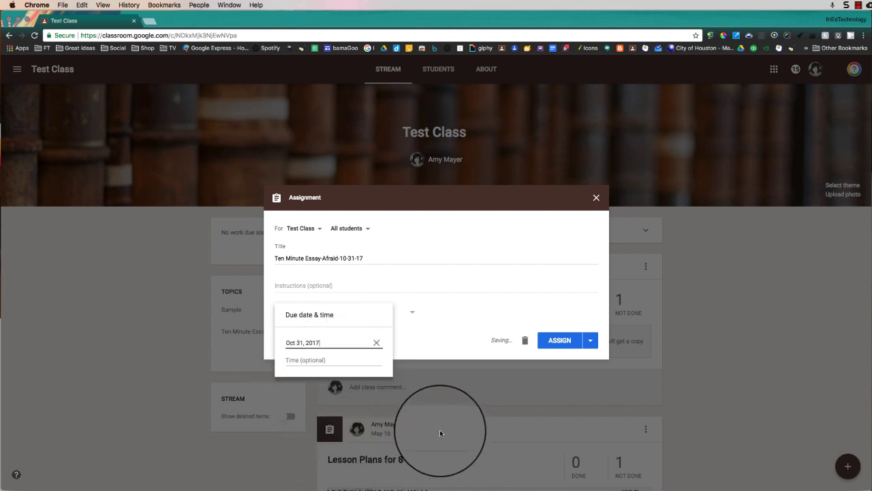
click(361, 293)
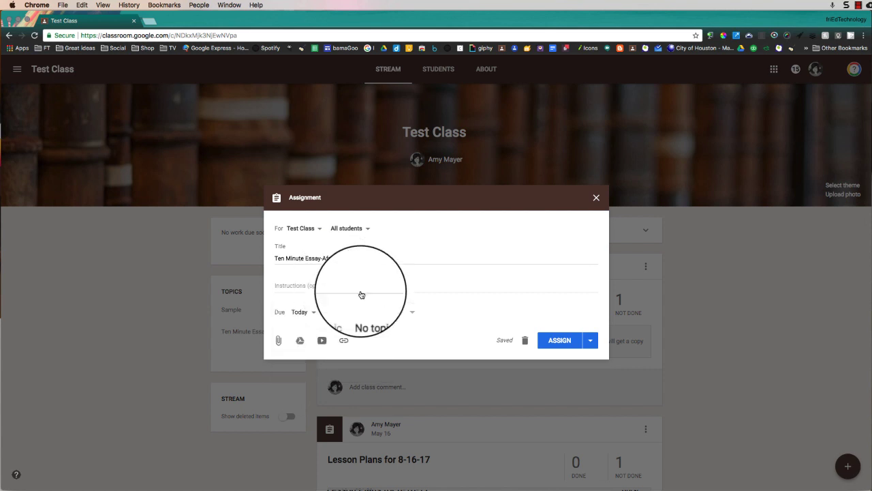
File the assignment under the Ten Minute Essays topic.
click(413, 317)
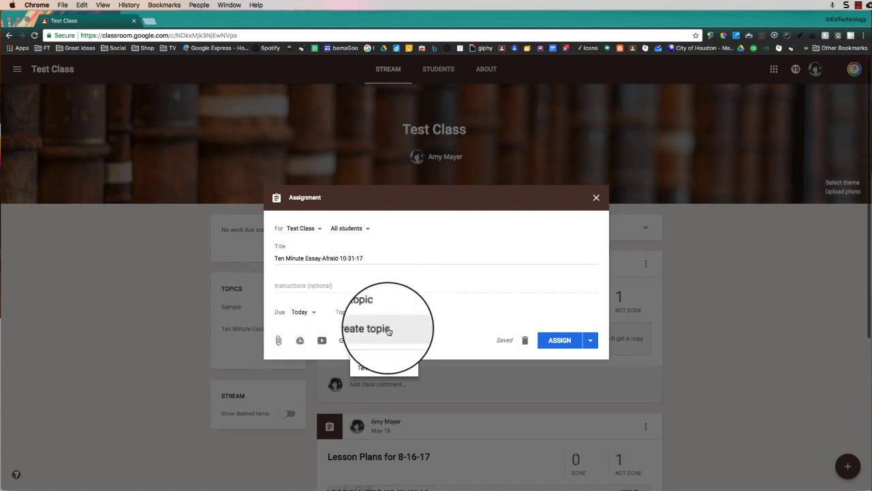
click(387, 333)
click(439, 312)
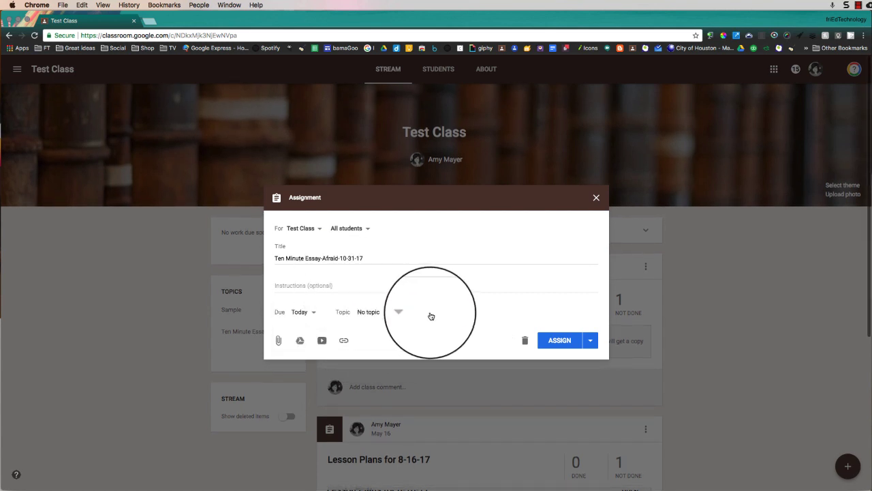
click(405, 314)
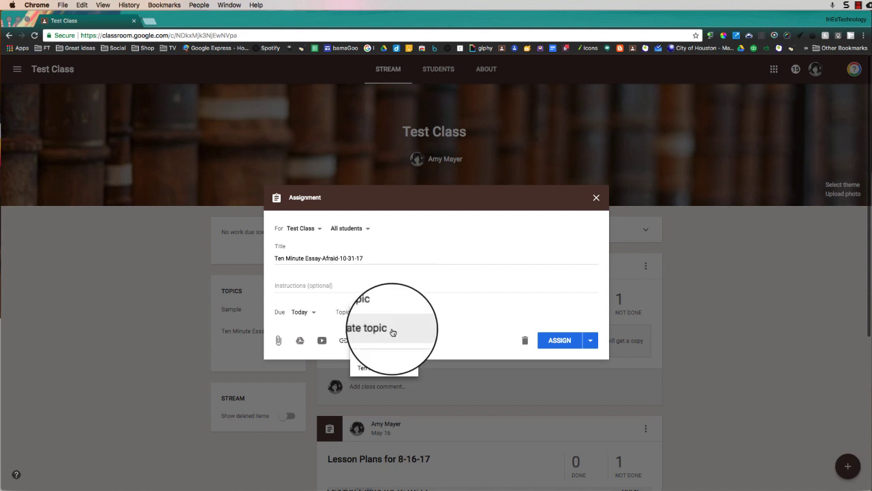
click(379, 367)
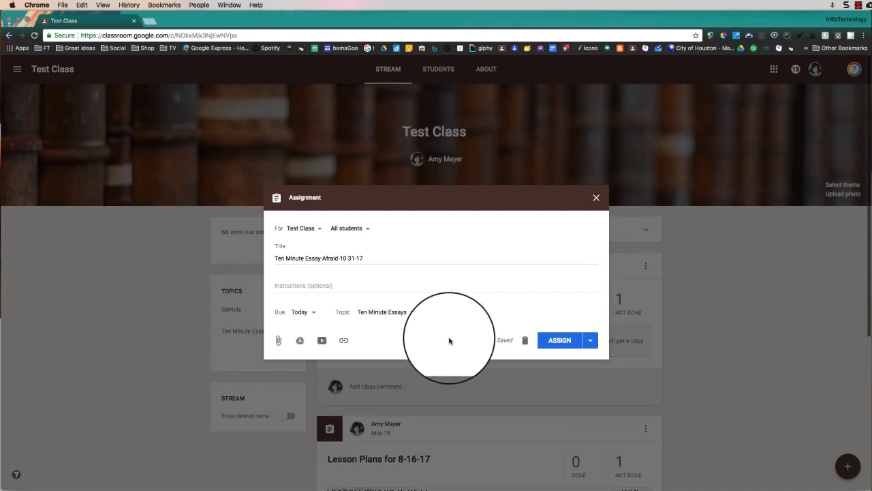
Attach the Assignment 1-10 Minute Essay-Afraid Google Doc from Drive's Recent files.
click(300, 342)
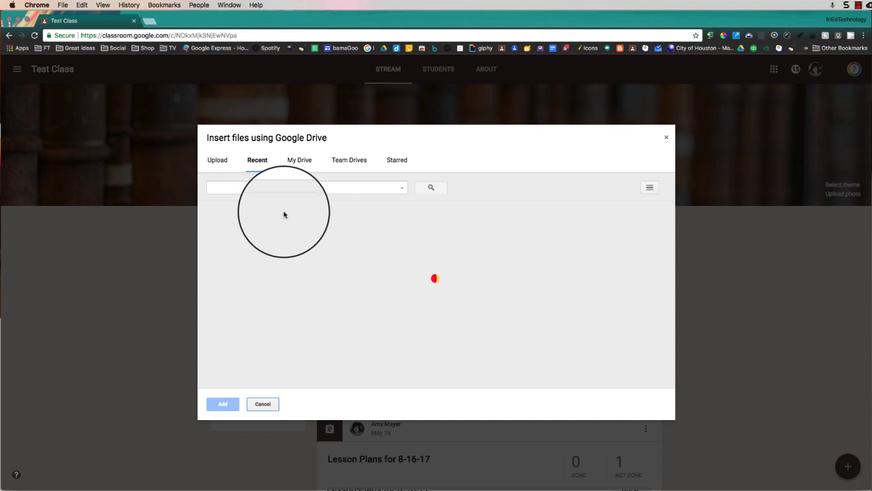
click(210, 271)
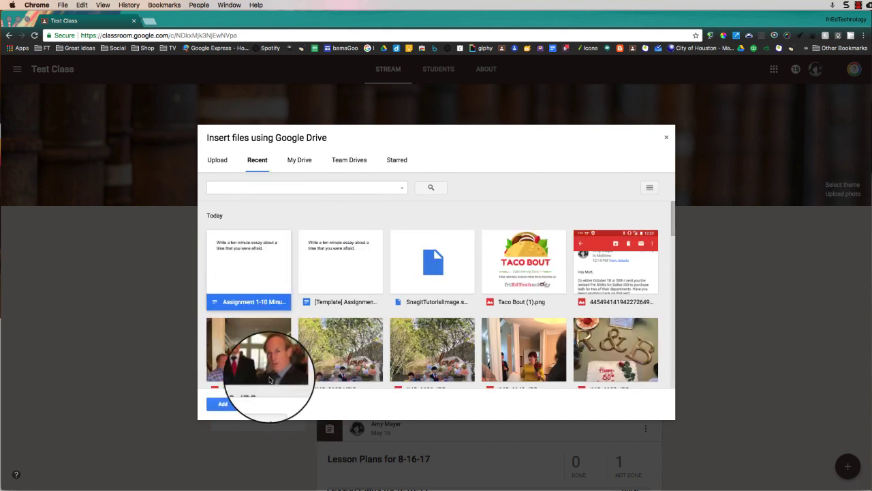
click(224, 404)
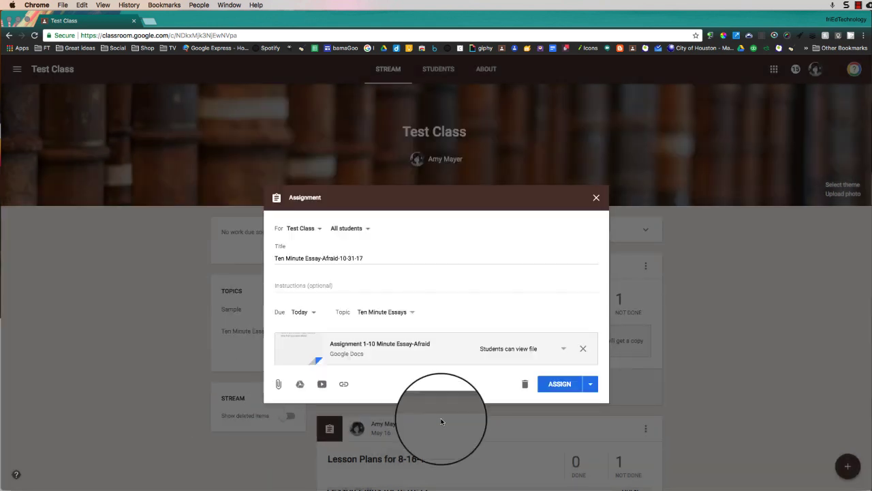
click(560, 351)
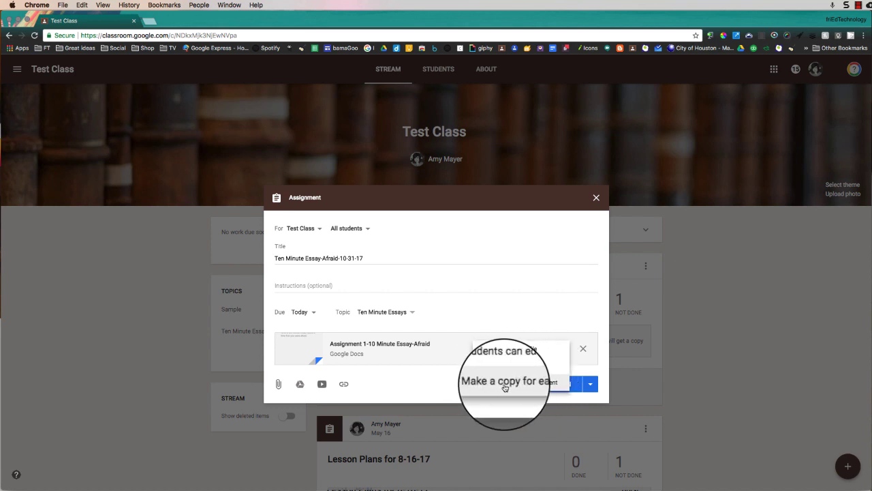
Set the attached doc to 'Make a copy for each student'.
click(530, 386)
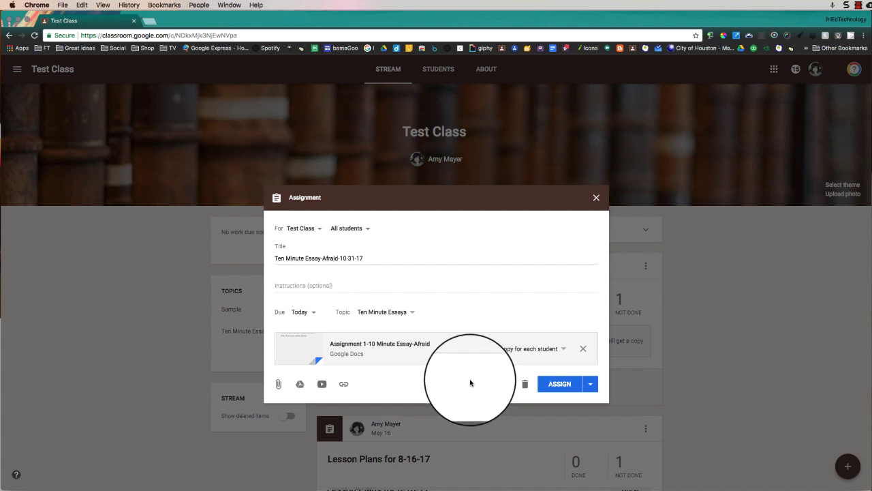
click(592, 389)
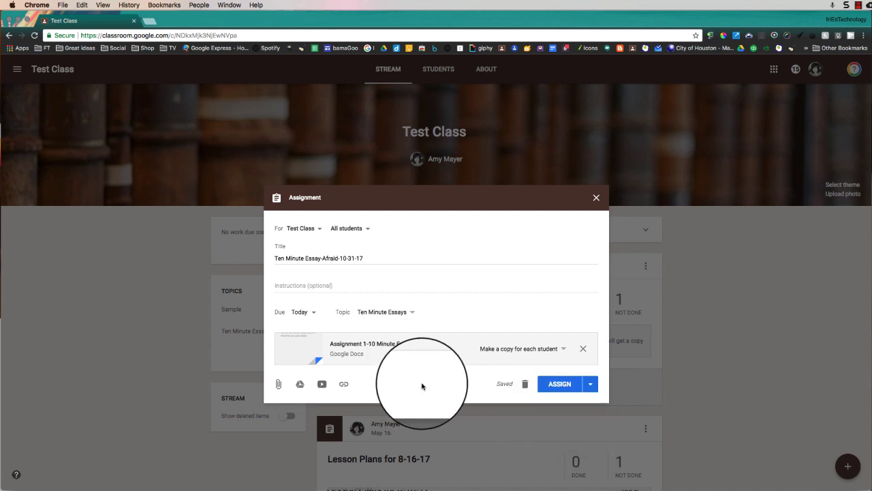
Keep Test Class as the only class and save the essay assignment as a draft.
click(310, 228)
click(300, 286)
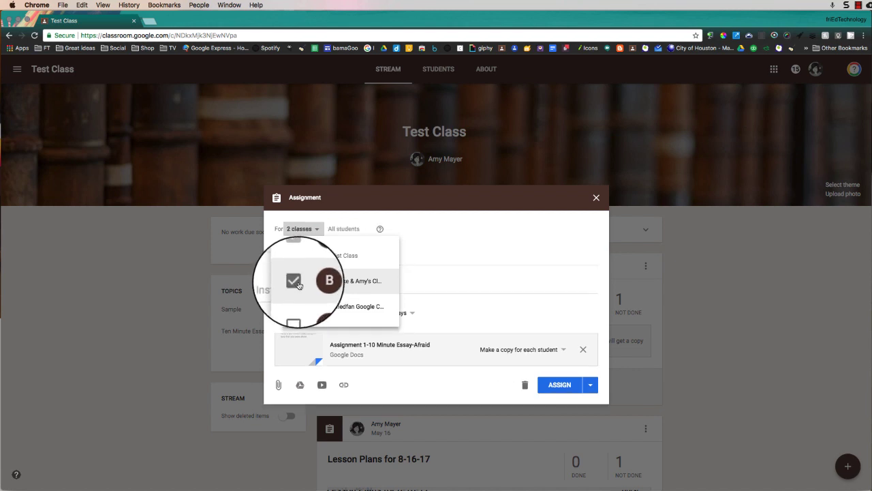
click(590, 386)
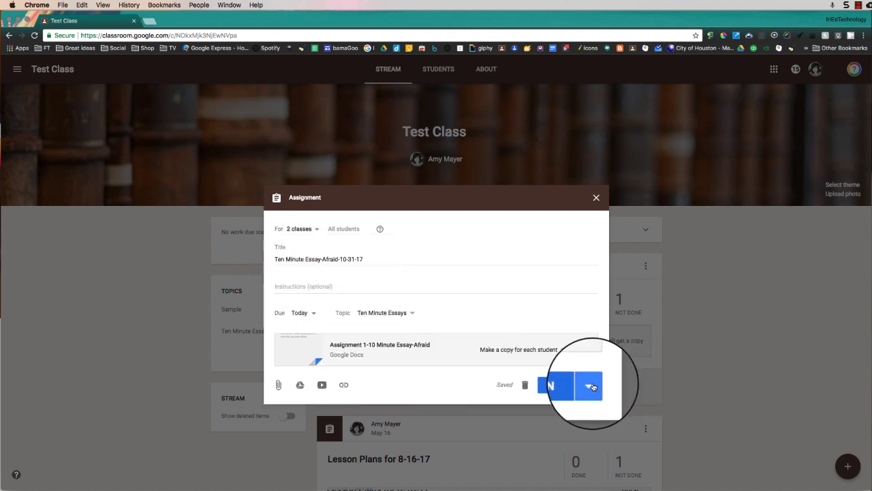
click(590, 386)
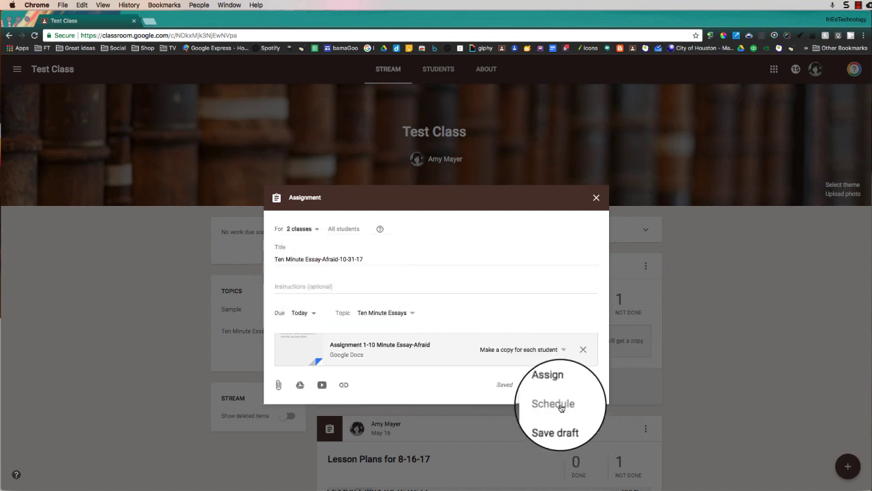
click(313, 229)
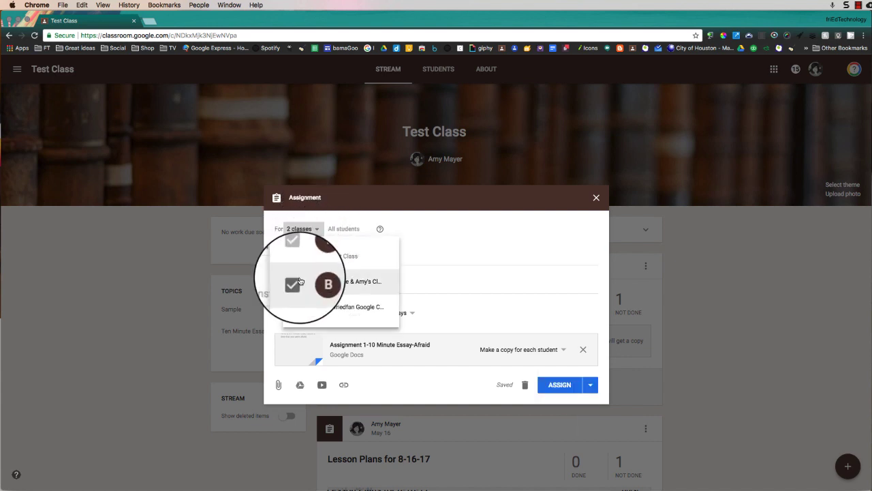
click(300, 282)
click(590, 386)
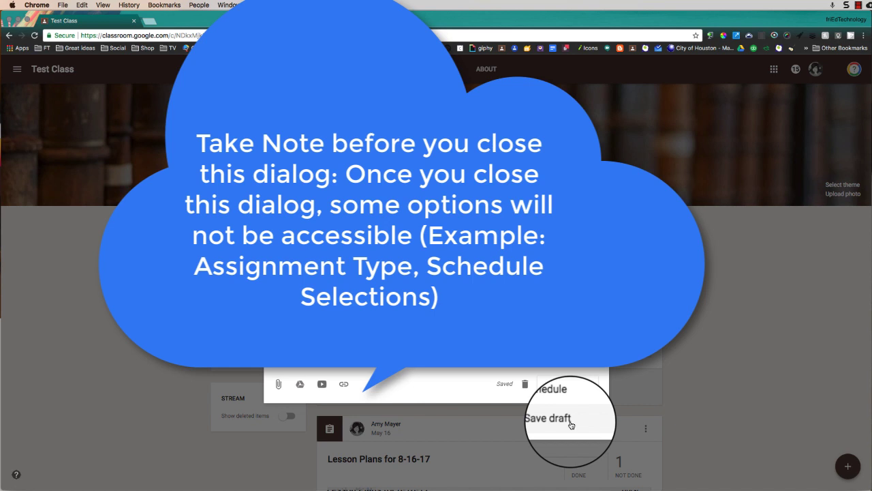
click(571, 424)
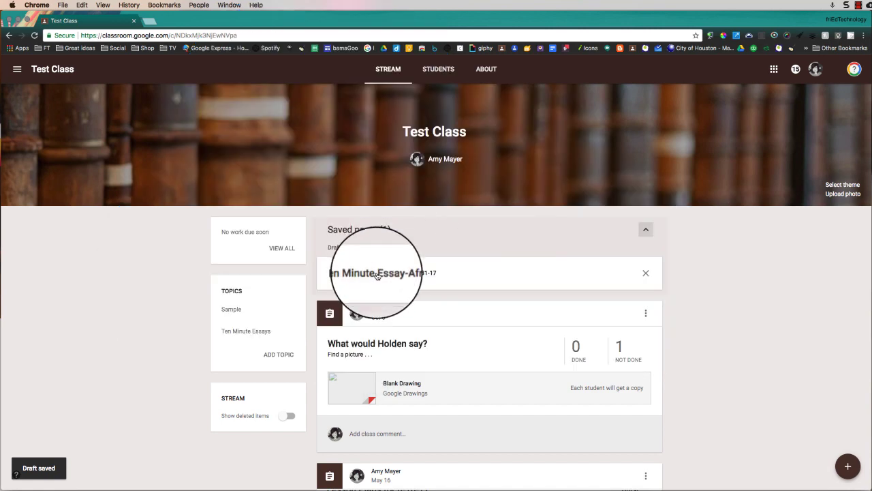
Reopen the saved draft and post Ten Minute Essay-Afraid-10-31-17 to Test Class.
click(377, 275)
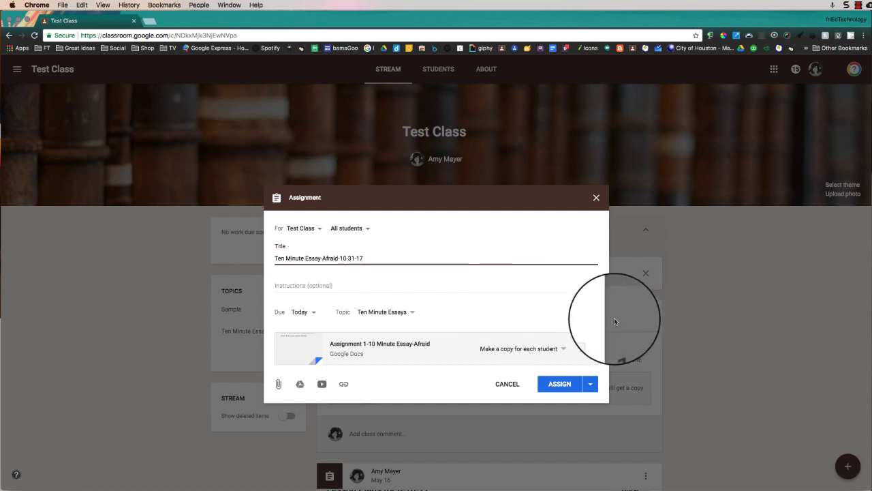
click(560, 384)
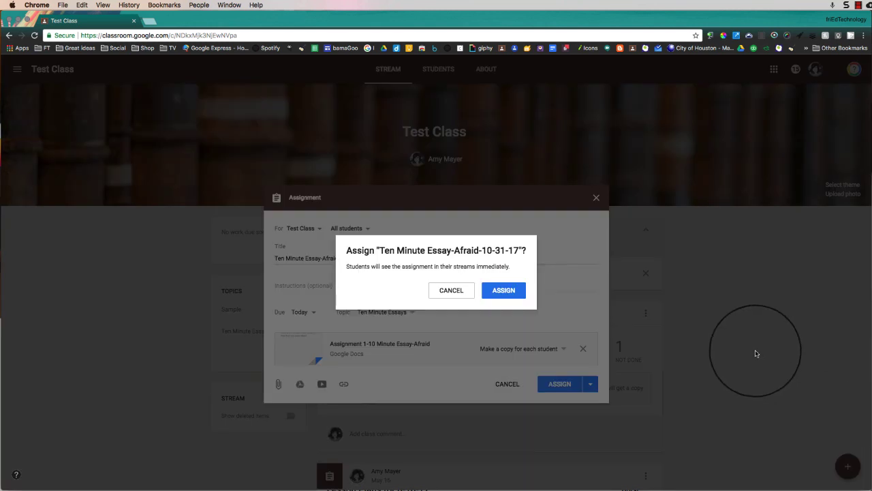
click(505, 292)
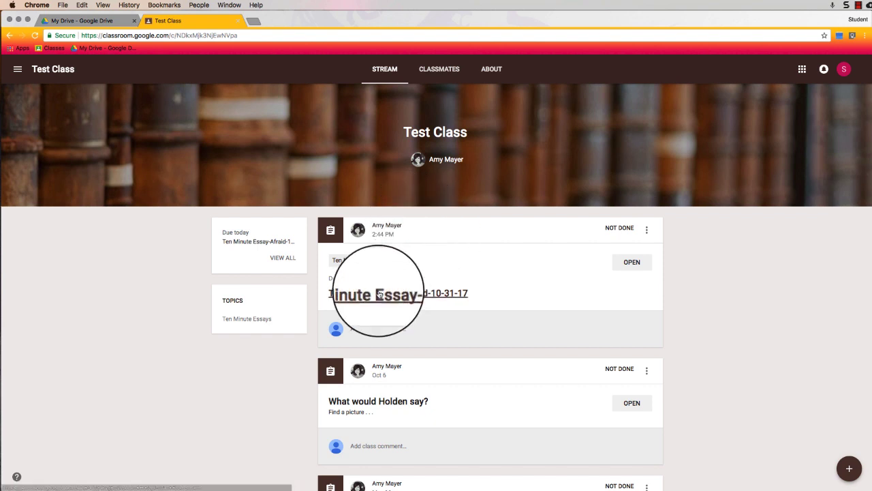
Open the essay as the student, dismiss the turn-in tip, and return to the teacher's window.
click(632, 262)
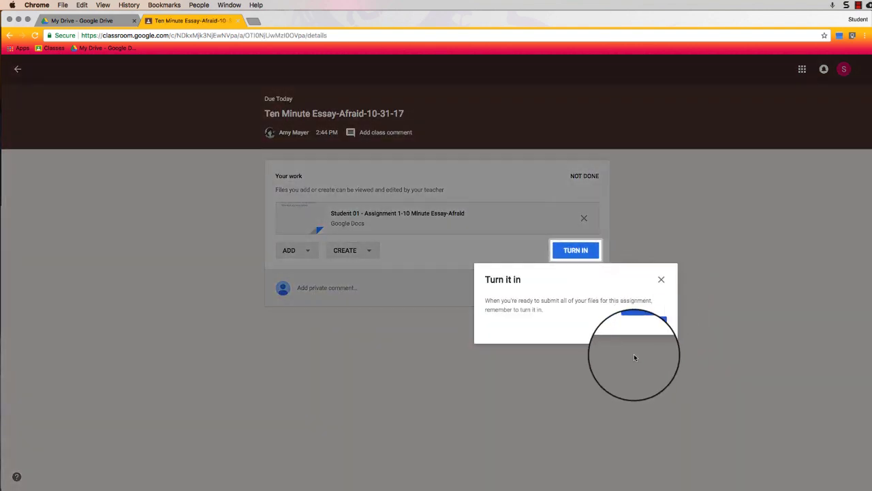
click(645, 320)
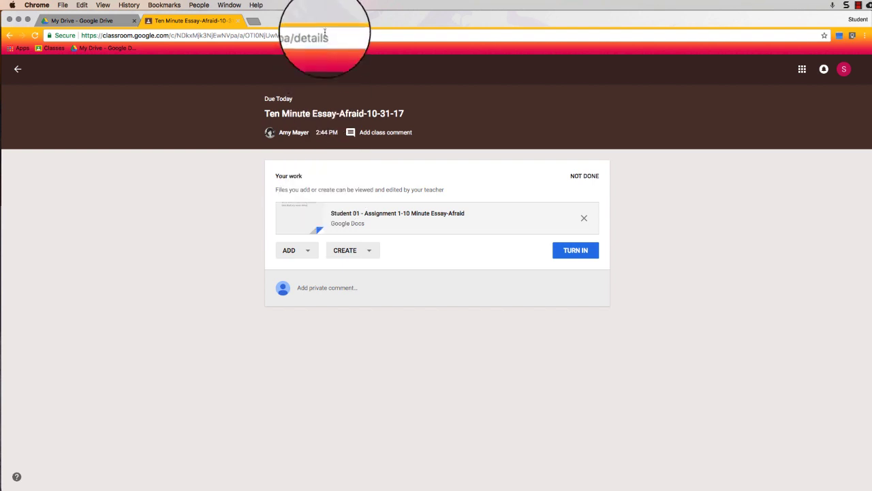
drag(326, 24, 312, 174)
click(310, 104)
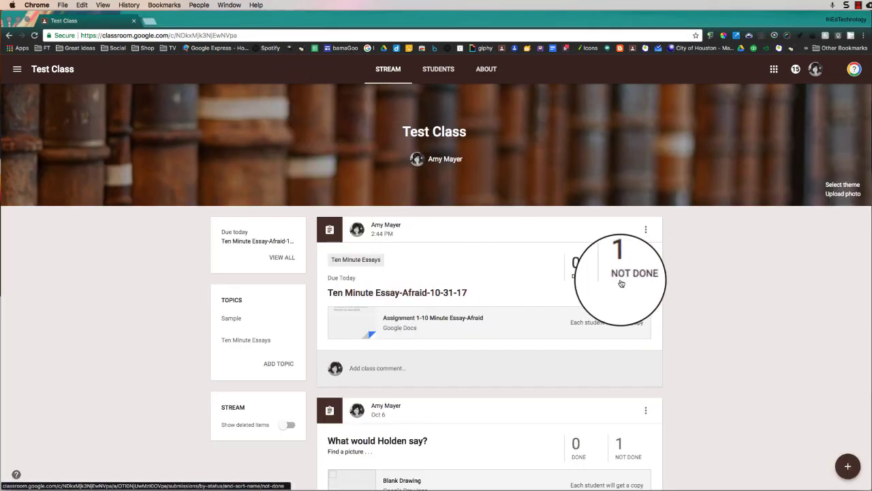
Open the essay's Student Work page and move the student's browser window to the top of the screen.
click(459, 293)
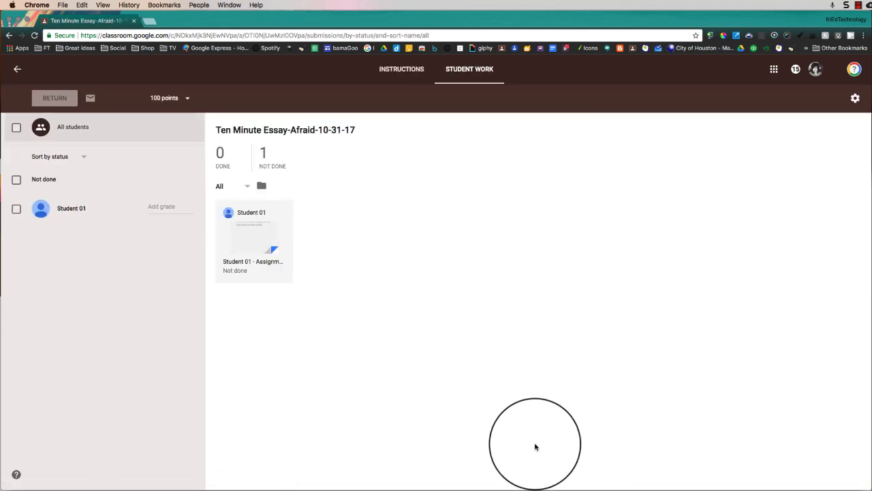
click(519, 489)
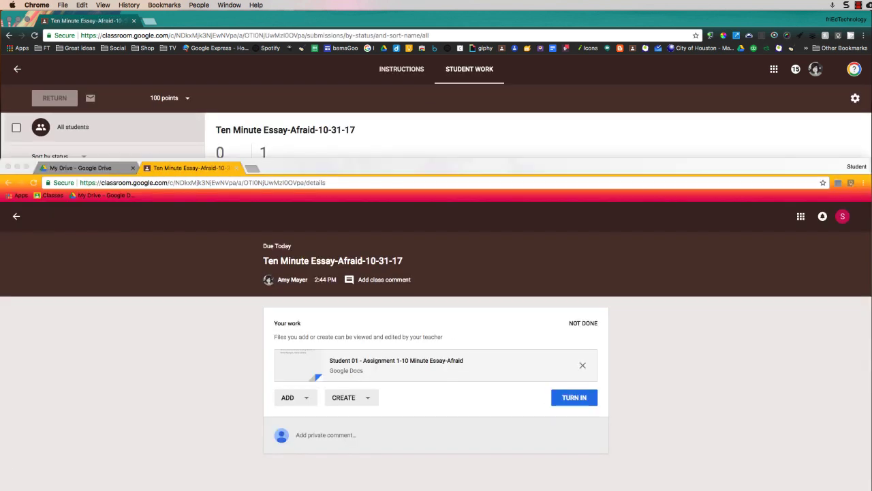
drag(525, 172, 518, 25)
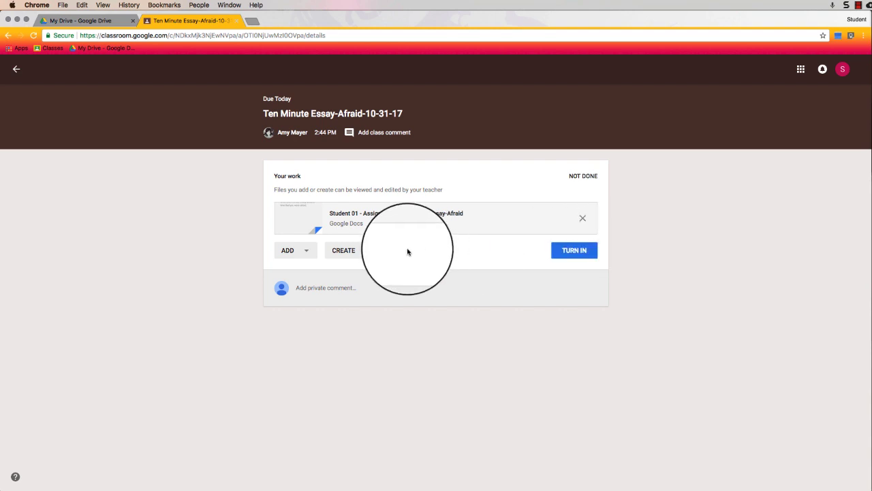
Open the student's attached Student 01 essay copy from the assignment page.
click(305, 250)
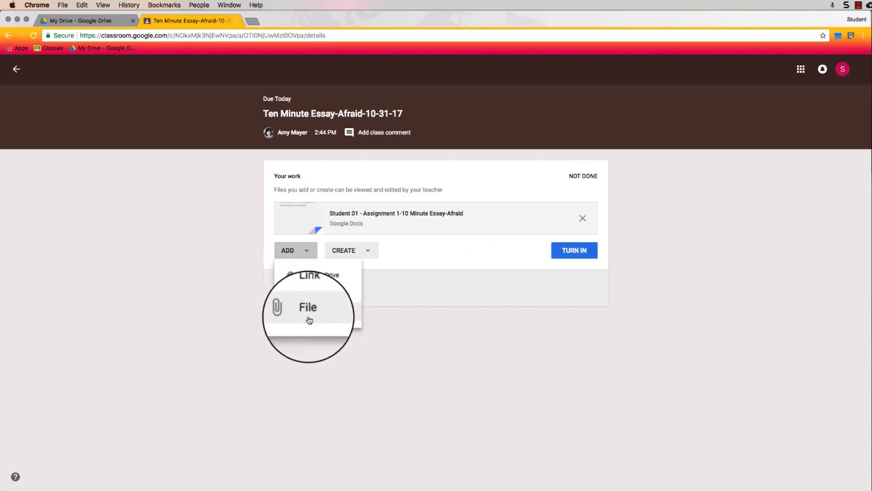
click(450, 292)
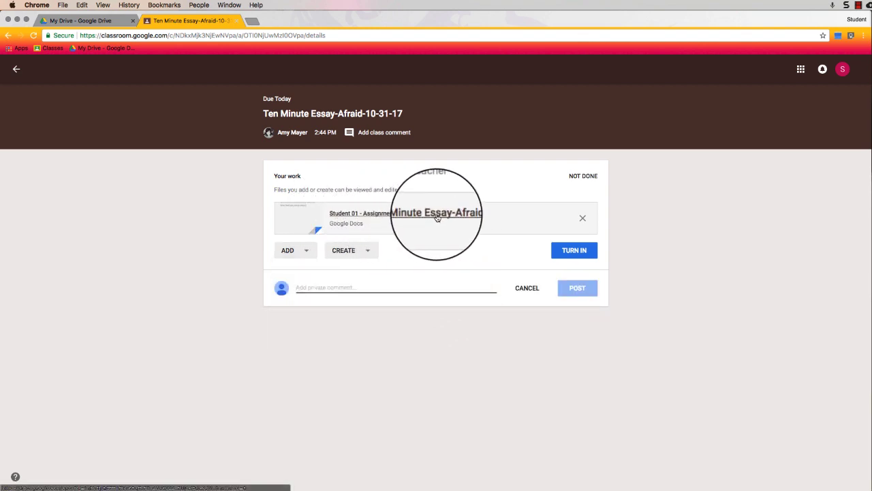
click(372, 214)
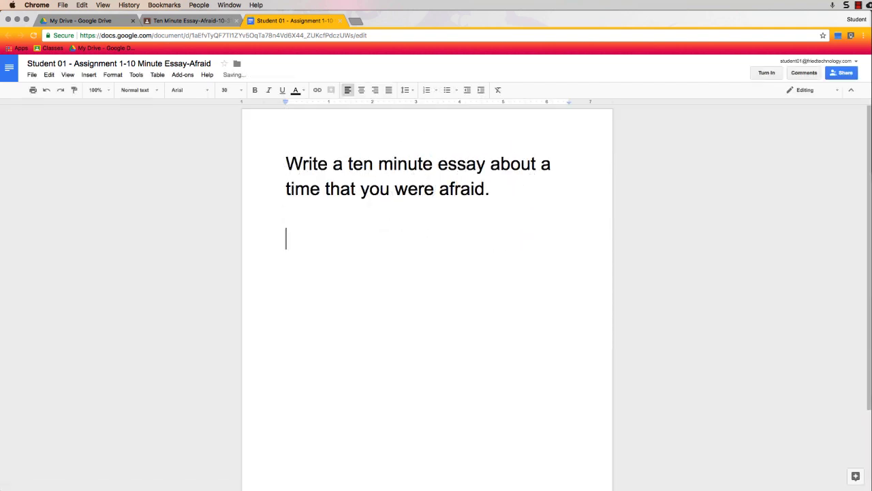
Write the essay lines at font size 14, then return to the Classroom assignment tab.
click(228, 90)
click(235, 167)
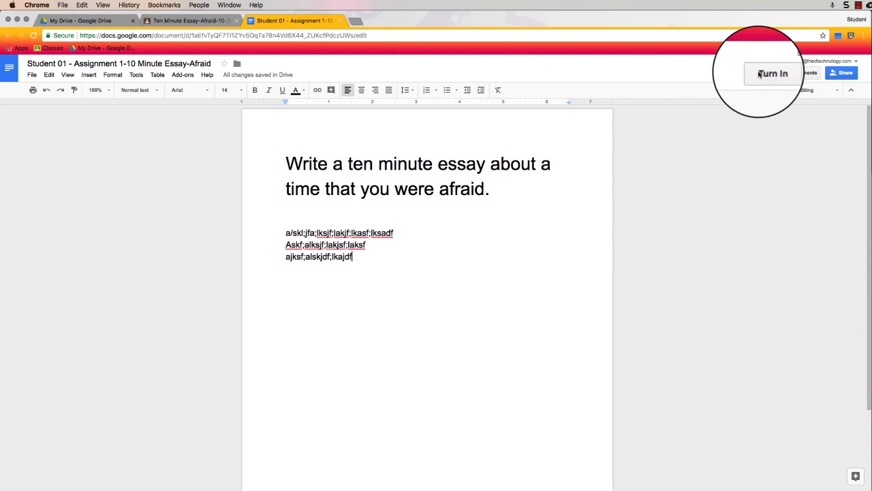
click(189, 21)
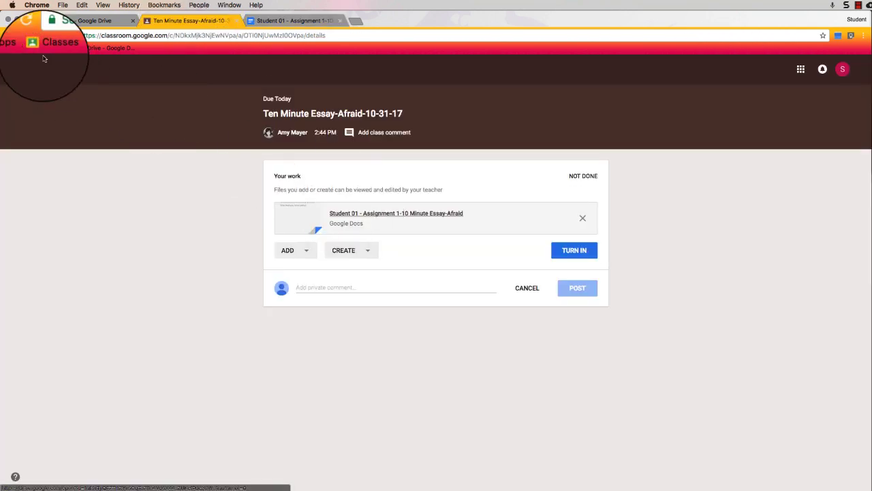
Reopen Ten Minute Essay-Afraid from the stream and turn in the essay from its document.
click(16, 69)
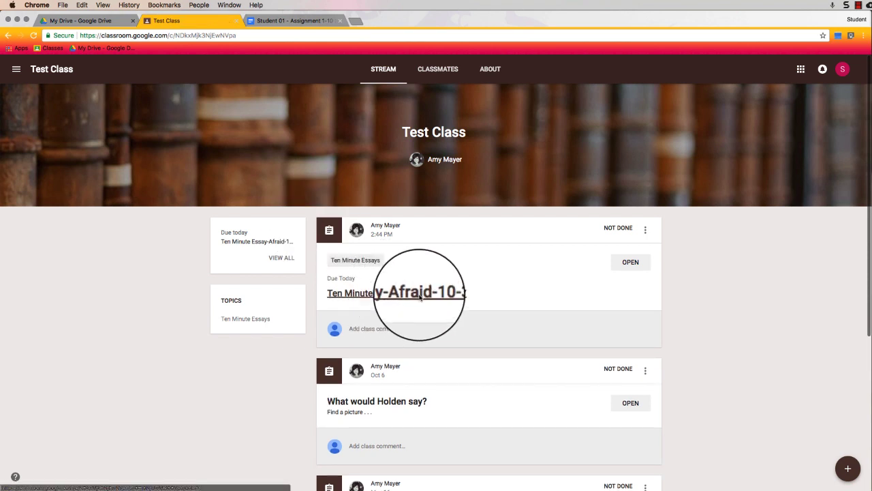
click(629, 263)
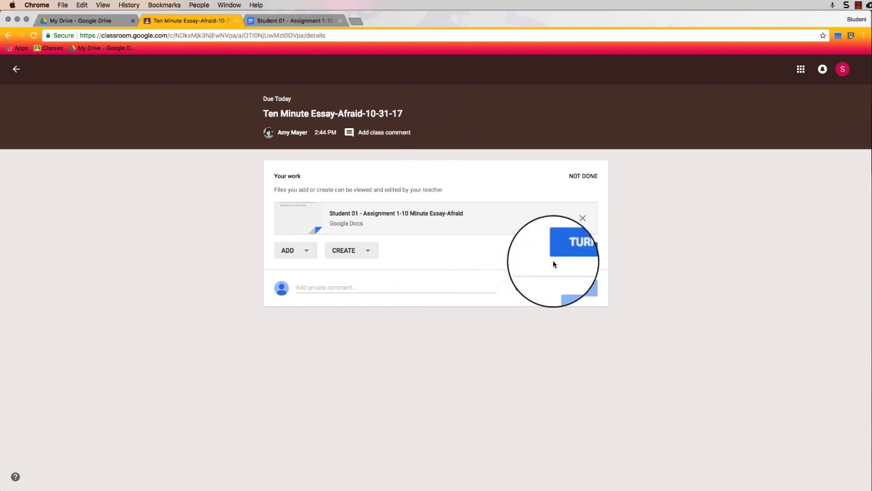
click(249, 17)
click(770, 74)
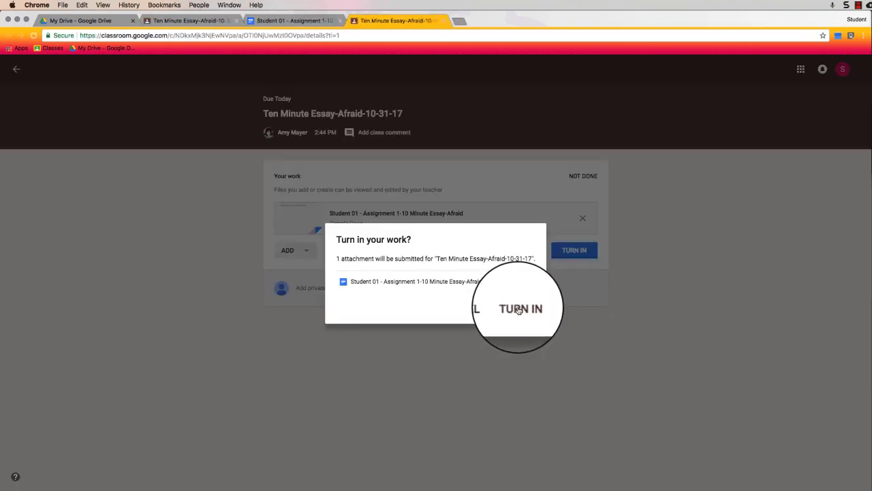
click(519, 308)
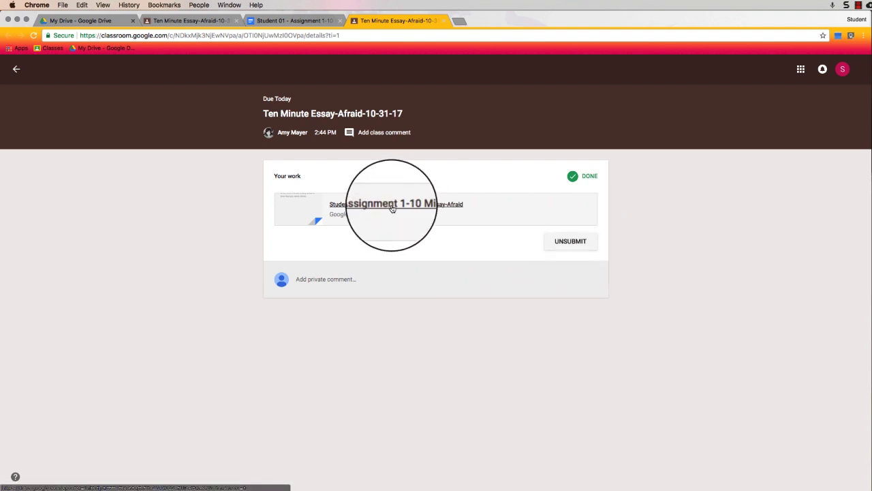
In the teacher view, open Student 01's submitted essay from the assignment's Student Work.
click(17, 19)
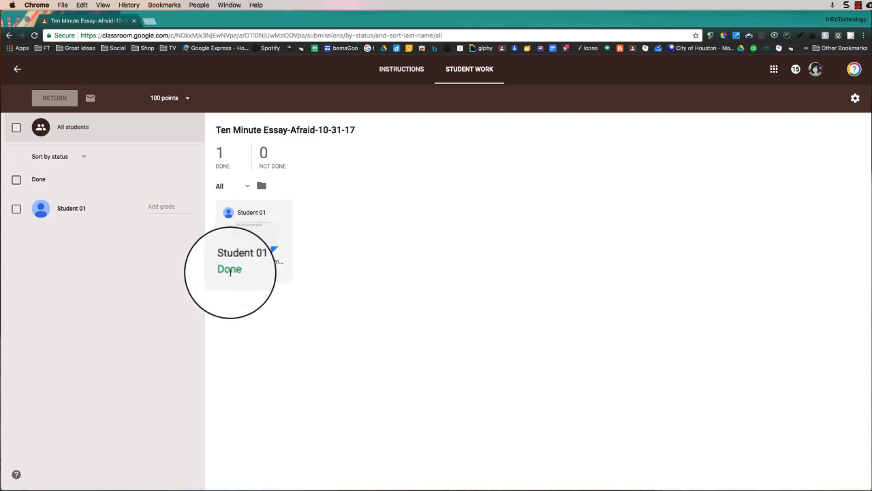
click(17, 69)
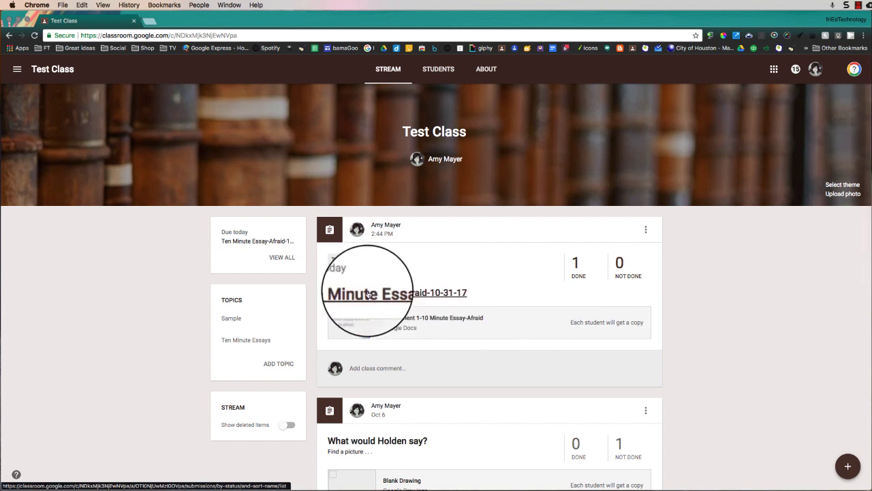
click(407, 293)
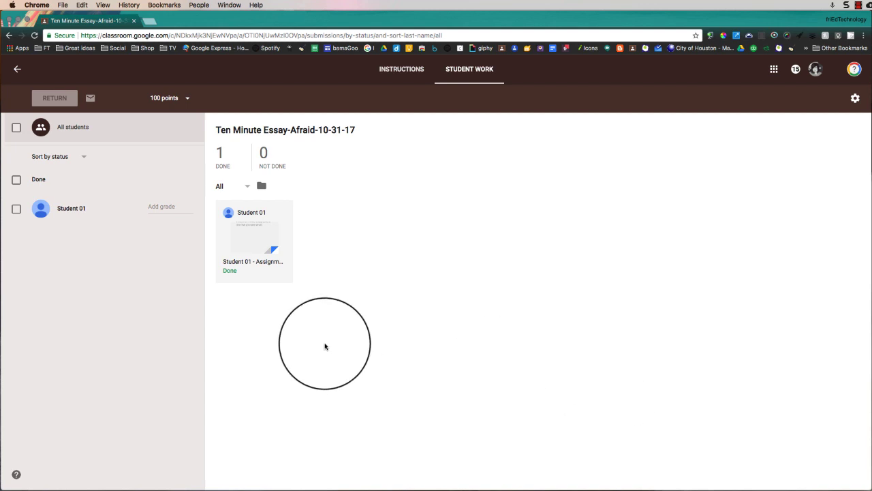
click(247, 262)
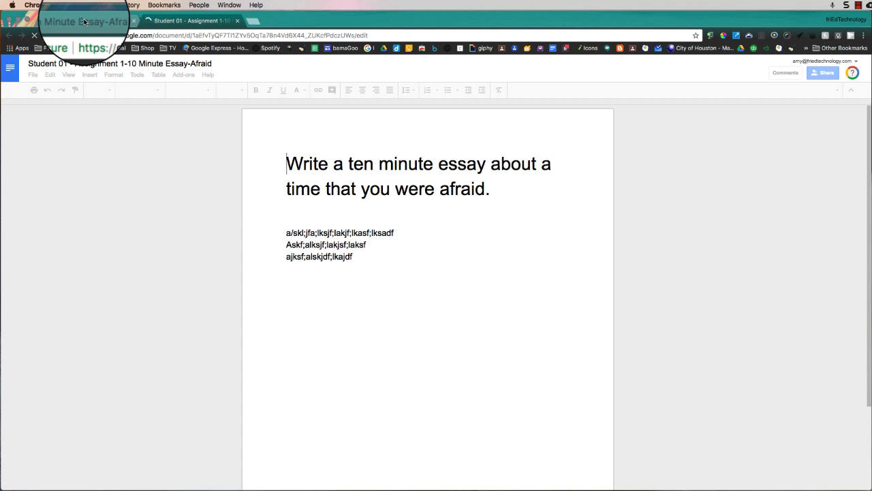
Give Student 01's essay a grade of 100 and return it to the student.
click(85, 23)
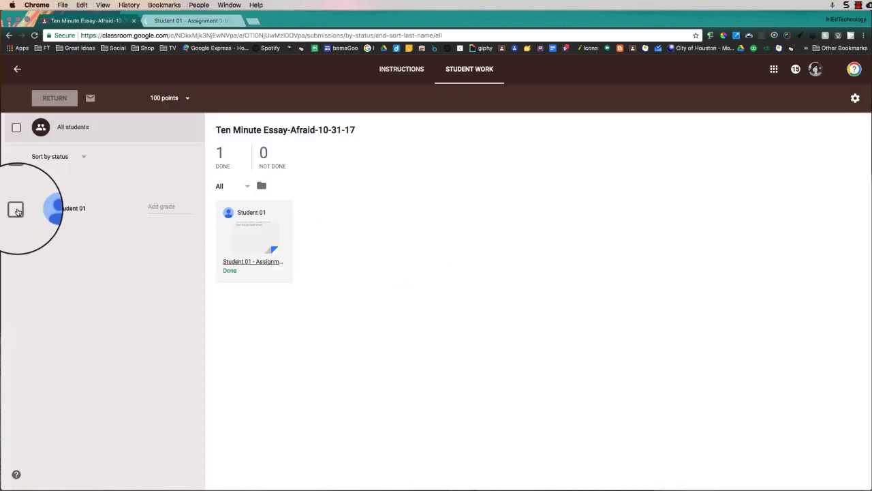
click(16, 127)
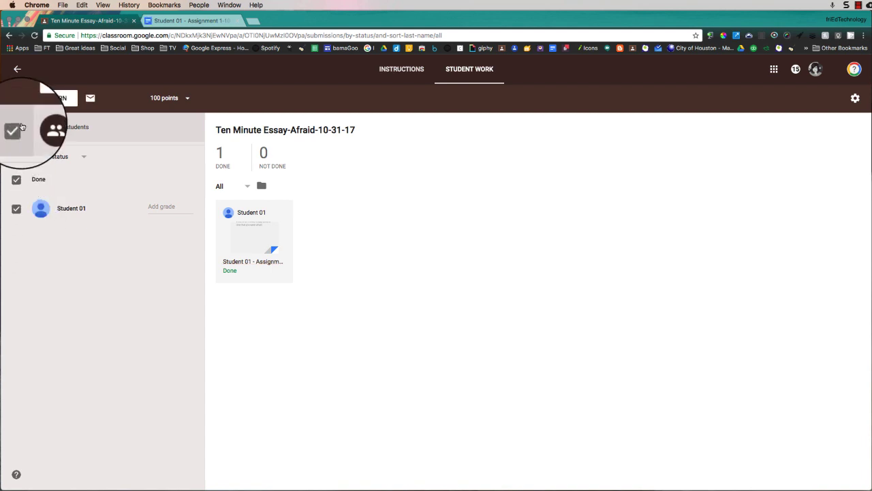
click(16, 128)
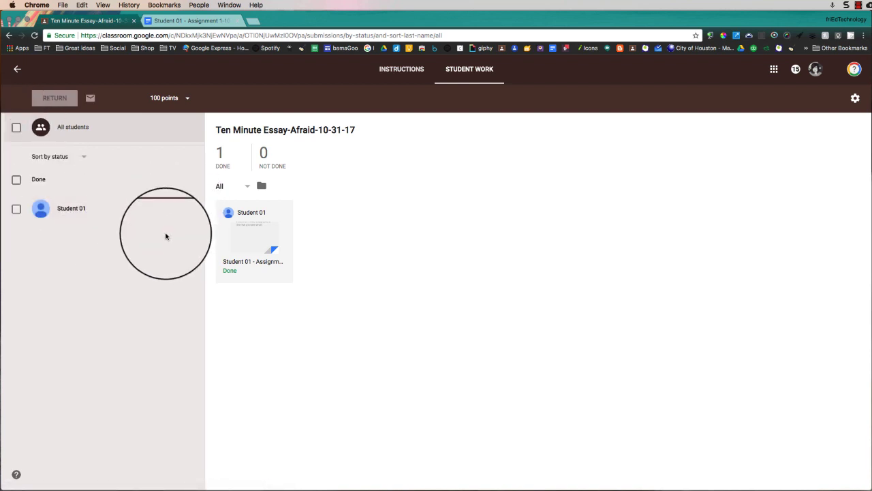
click(171, 203)
text(100)
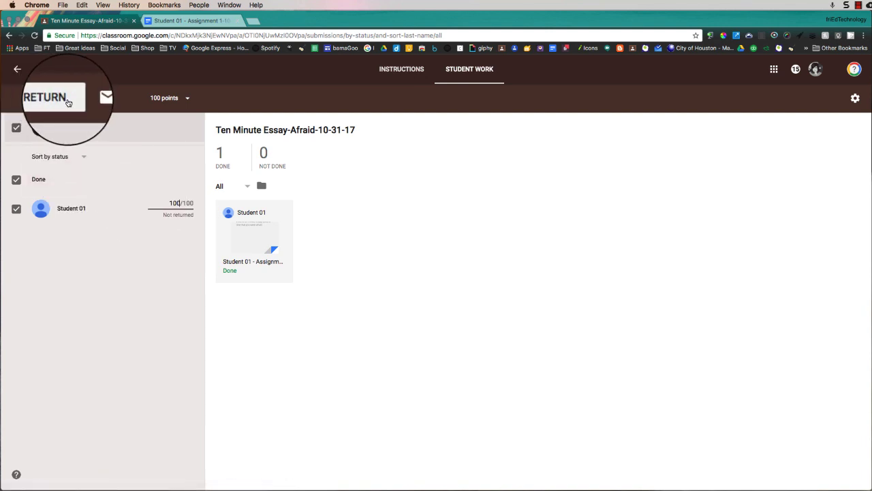
click(58, 99)
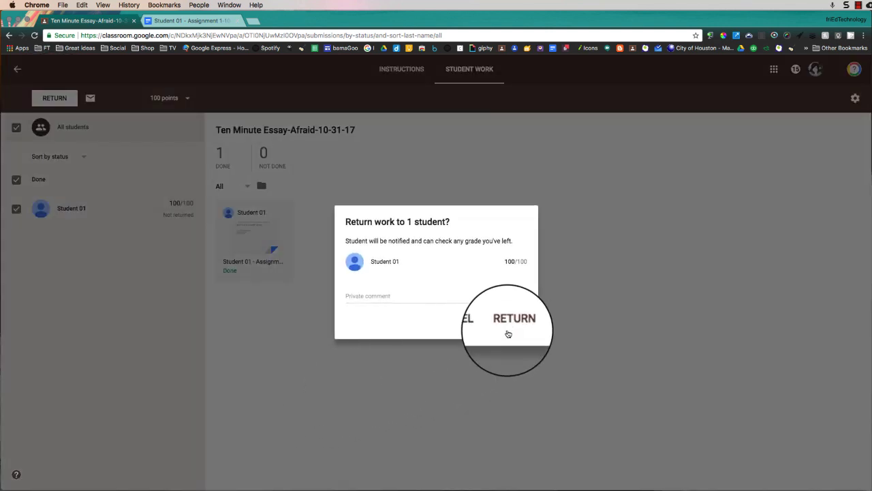
click(504, 323)
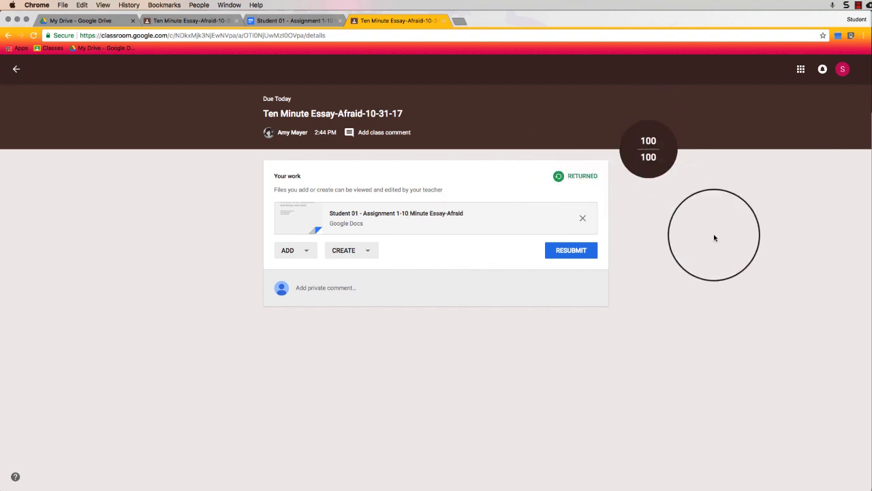
click(578, 257)
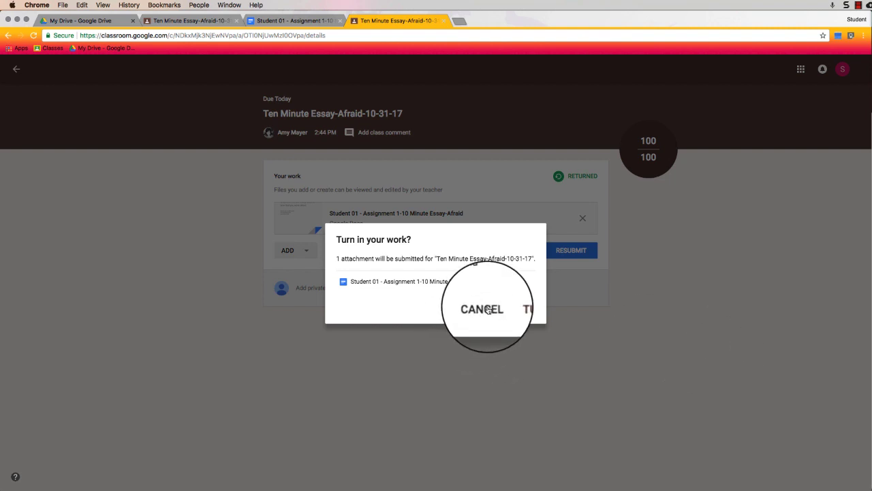
click(583, 423)
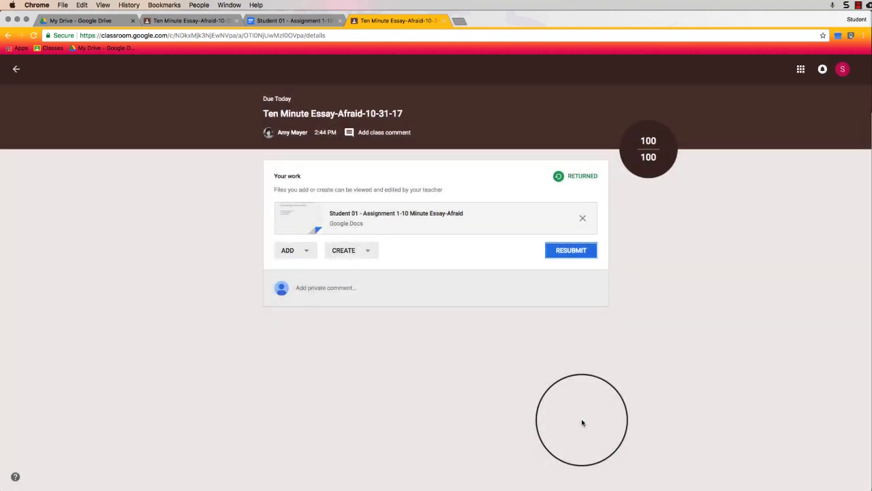